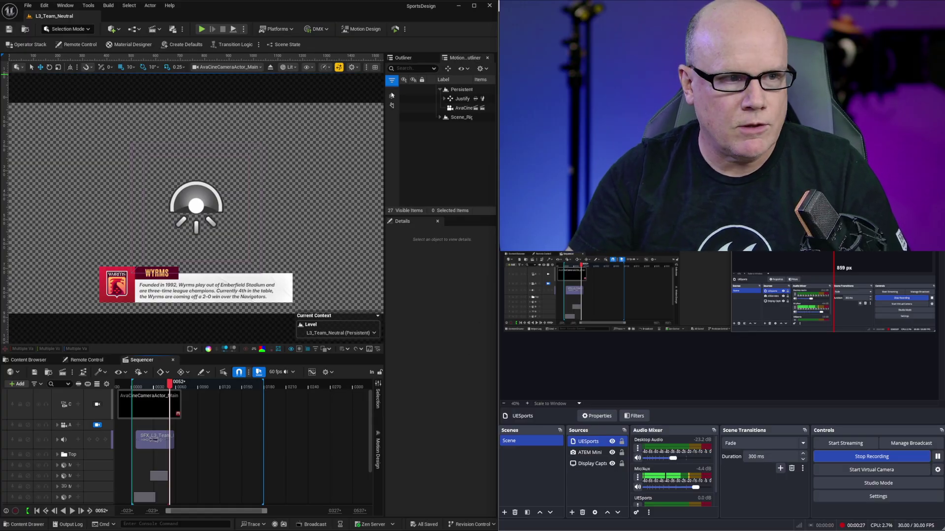
Step: Bring up the Rundown_LowerThirds rundown with its Templates and Pages lists
key(alt+Tab)
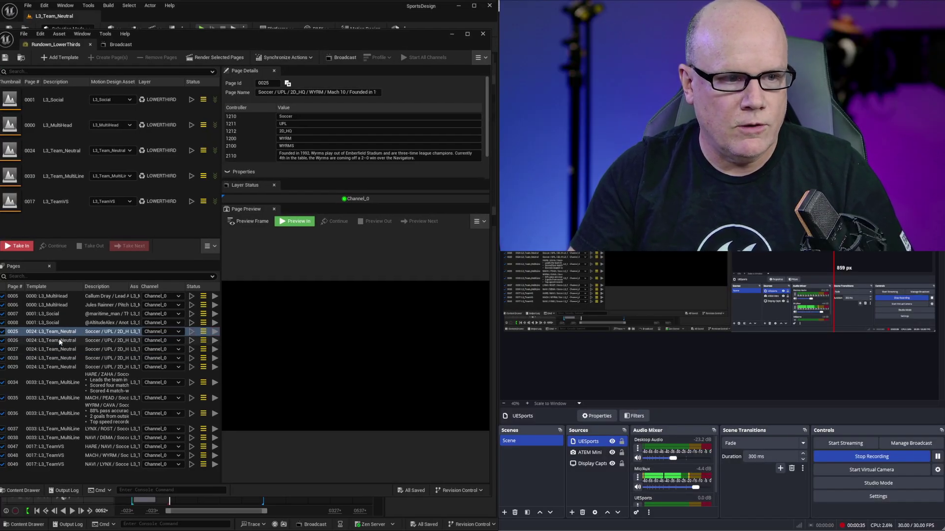
Step: Take pages 0025 to 0027 on air in turn, WYRMS through Mach 10, then off air
click(21, 246)
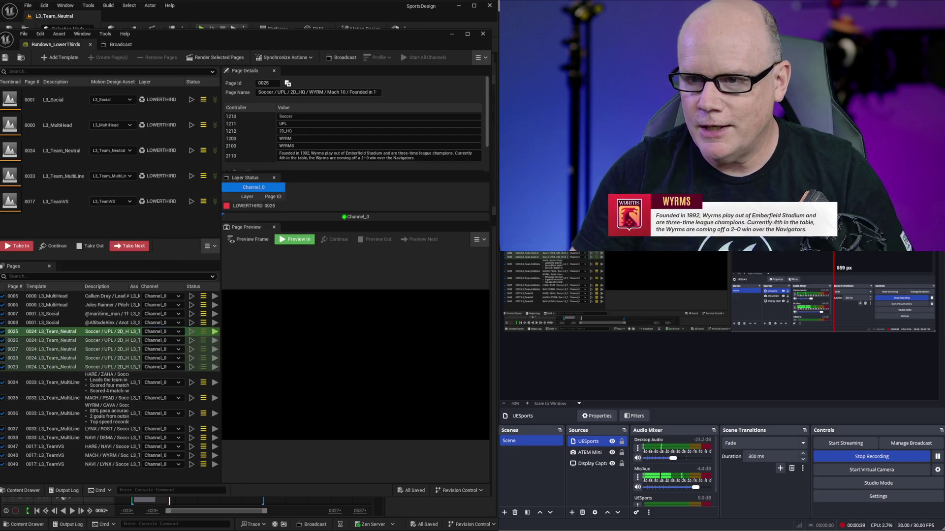
click(129, 246)
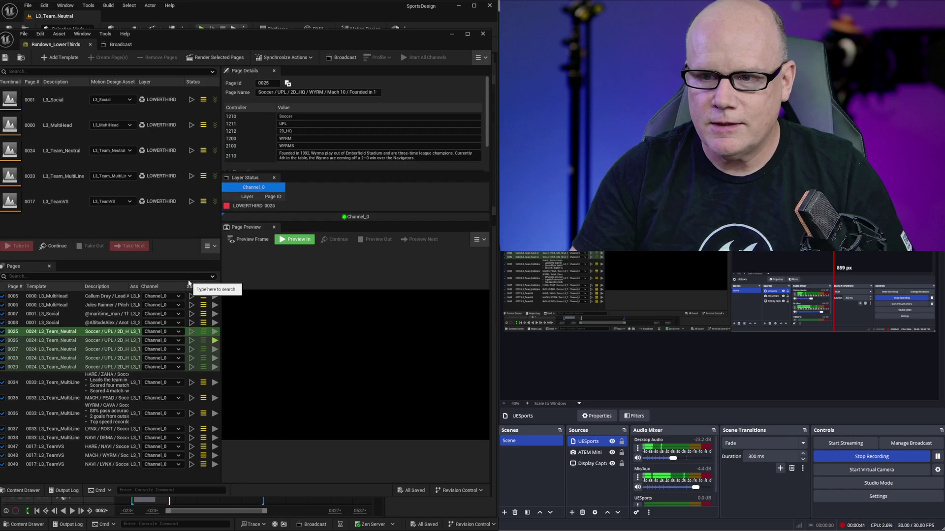
click(125, 249)
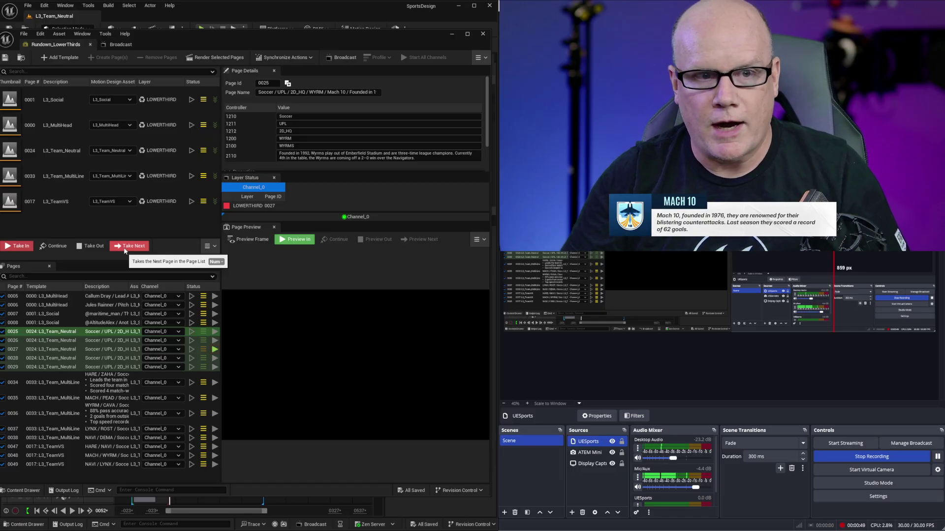
click(124, 247)
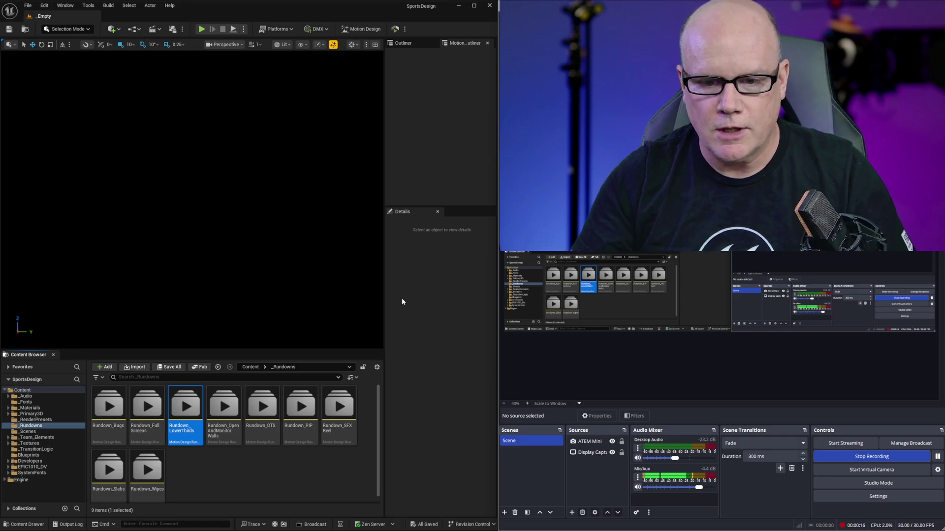
Step: Switch from Unreal Engine to the browser showing the DistroAV NDI page
key(alt+Tab)
key(alt+Tab)
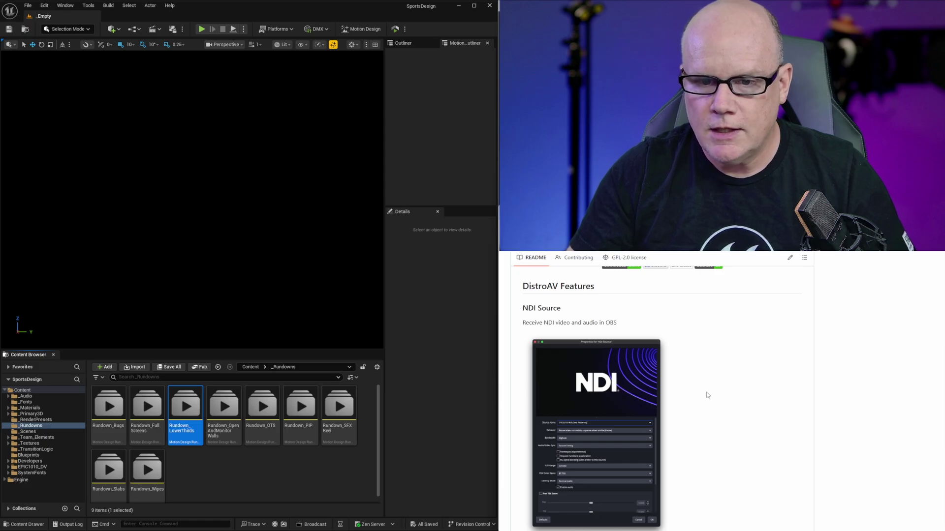
Step: Read the DistroAV README's Features and Installation sections, then return to OBS Studio
scroll(707, 395, up, 15)
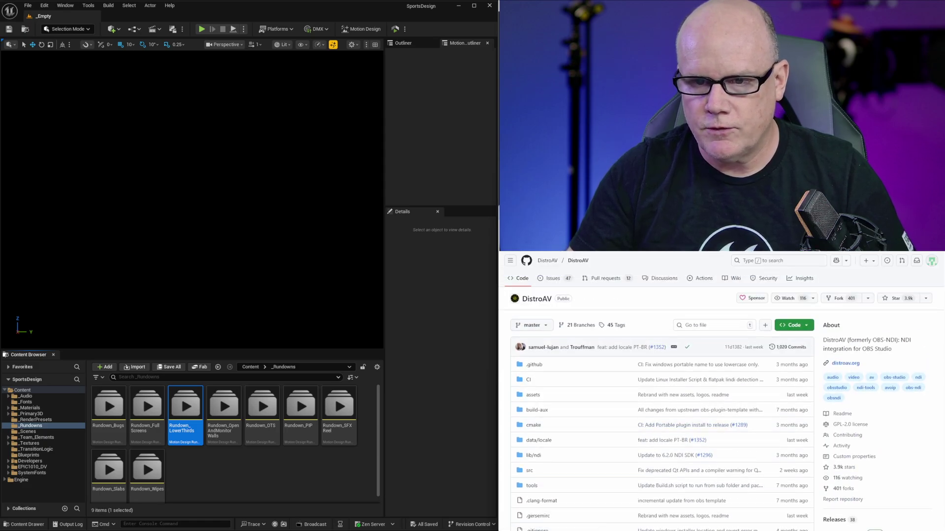
scroll(595, 335, down, 20)
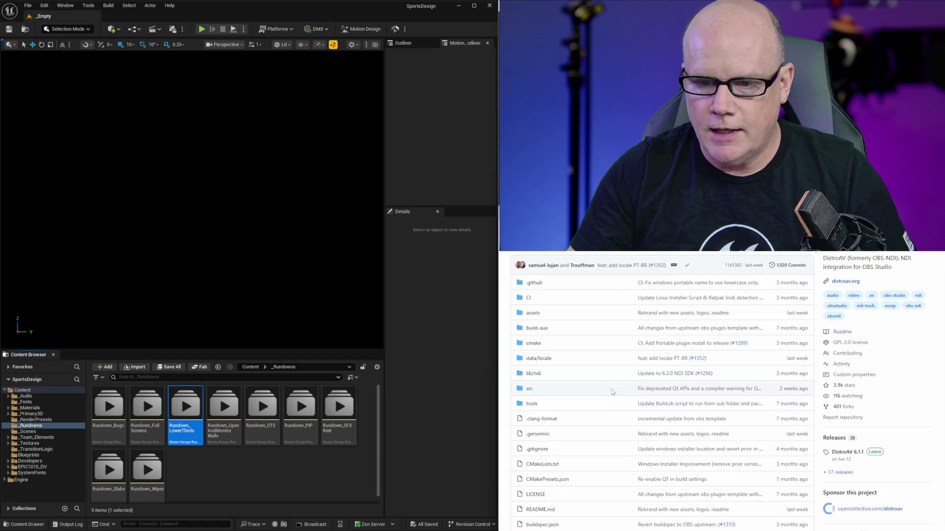
scroll(711, 411, down, 8)
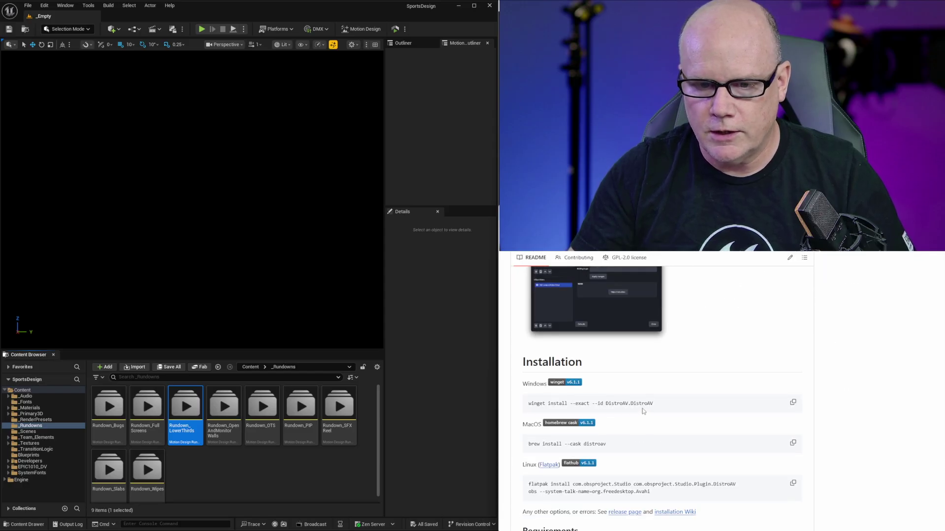
scroll(643, 411, up, 20)
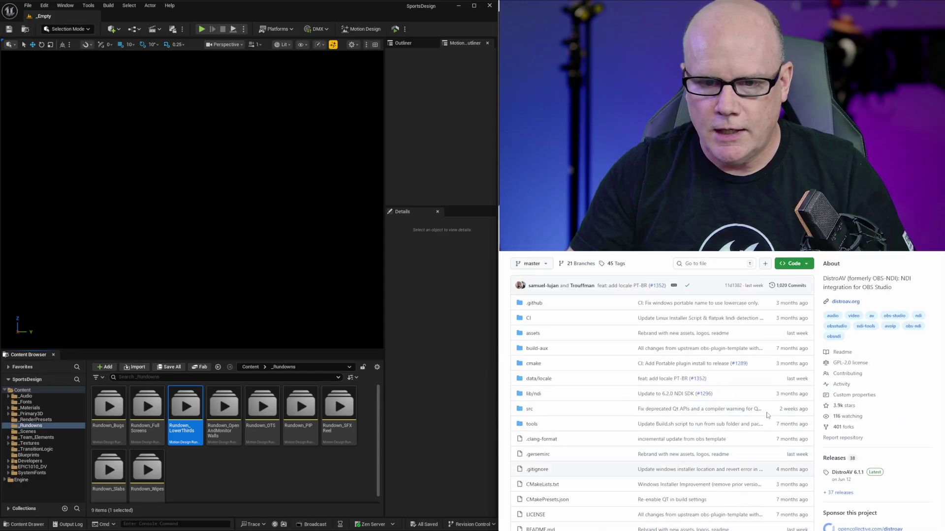
scroll(767, 415, up, 2)
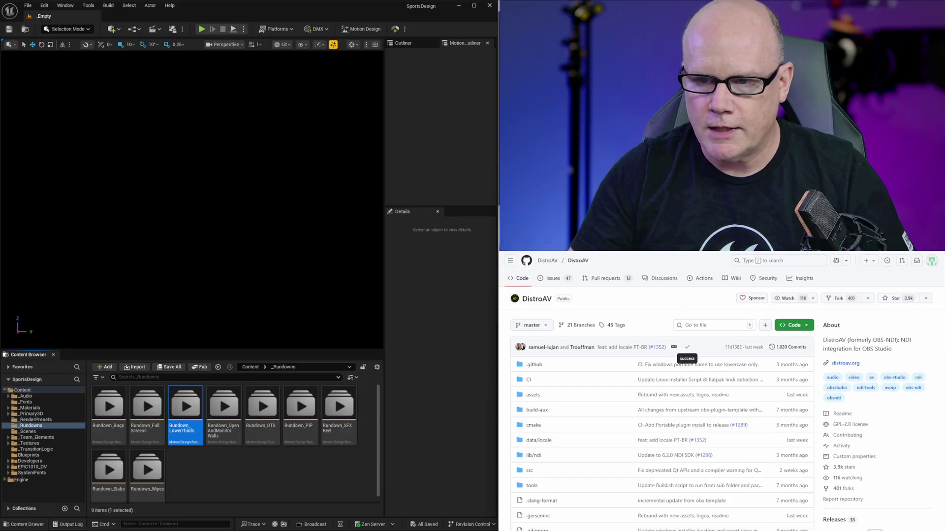
key(alt+Tab)
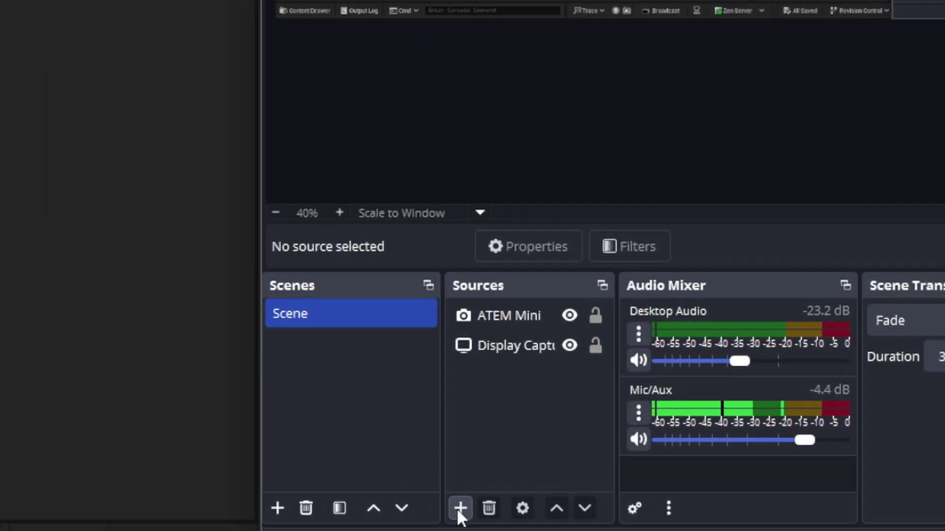
click(460, 510)
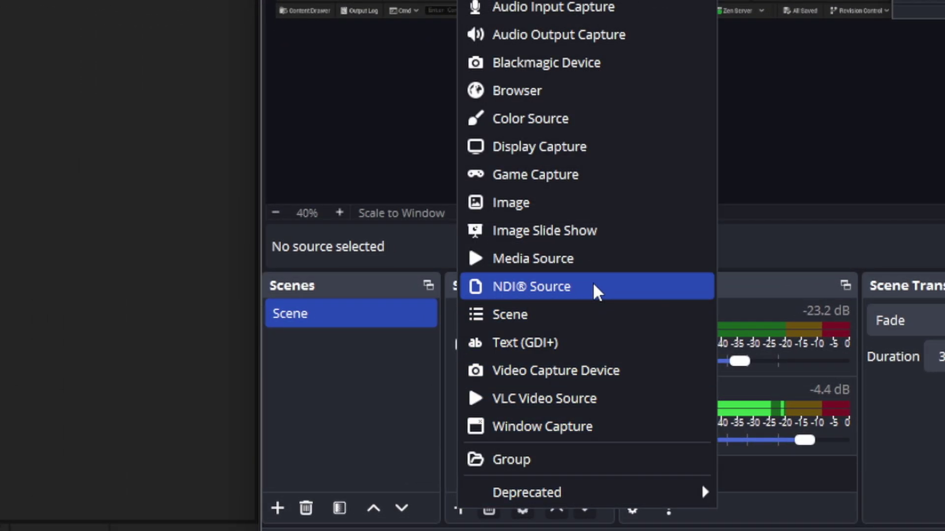
click(913, 87)
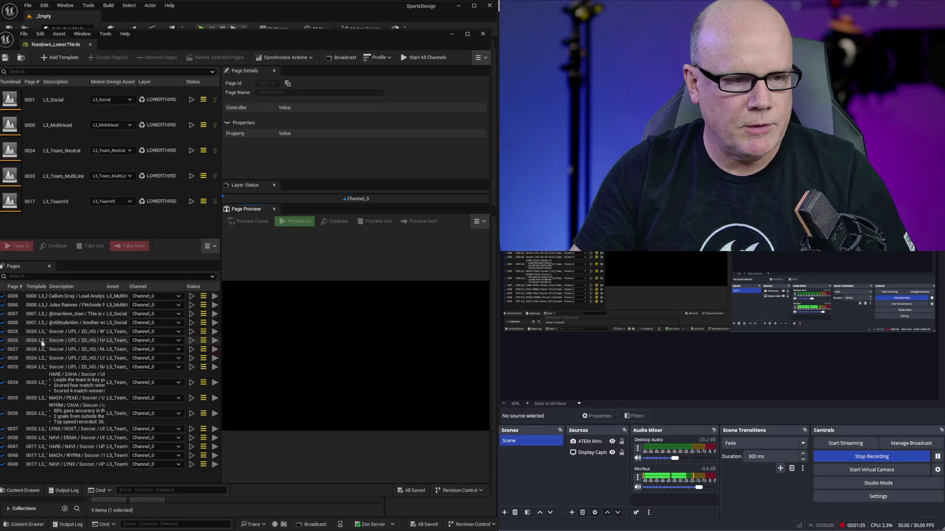
Step: Resize the Pages list's Template column so template names and descriptions both show
click(69, 333)
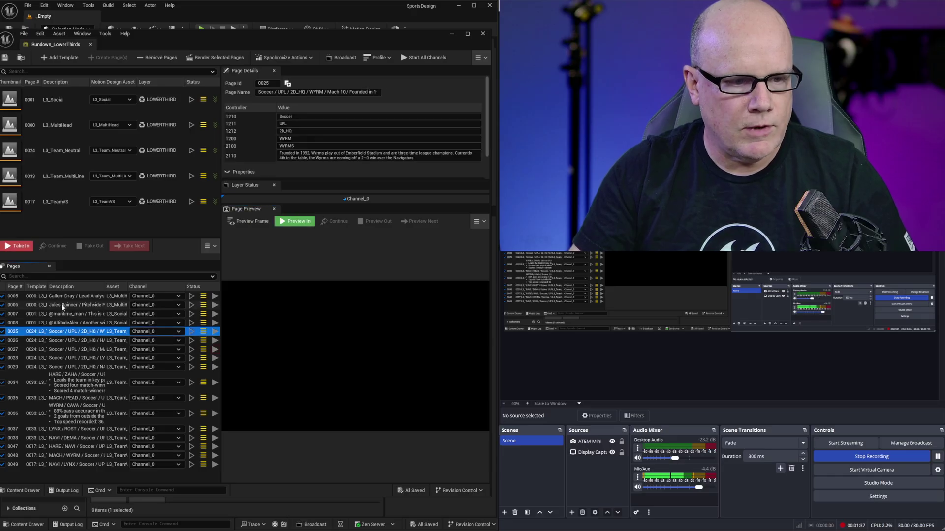
drag(48, 287, 85, 287)
key(Escape)
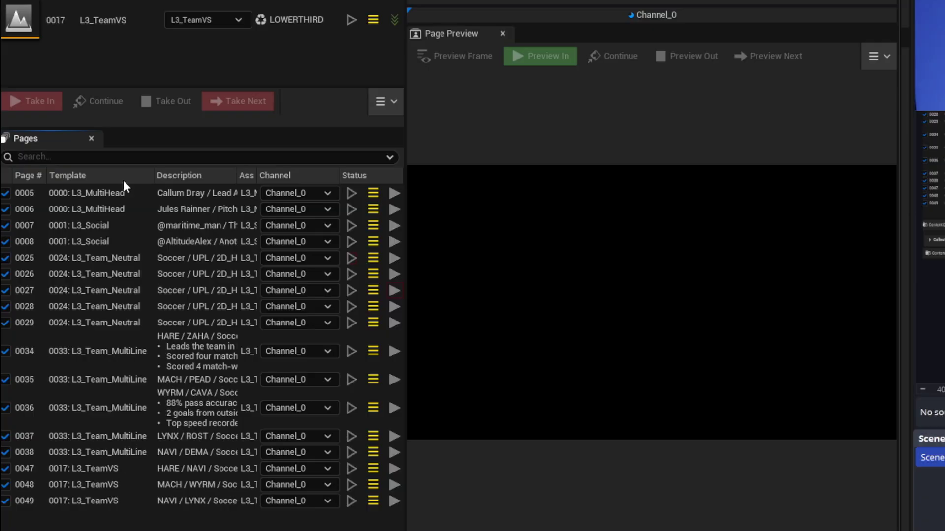
drag(154, 175, 97, 175)
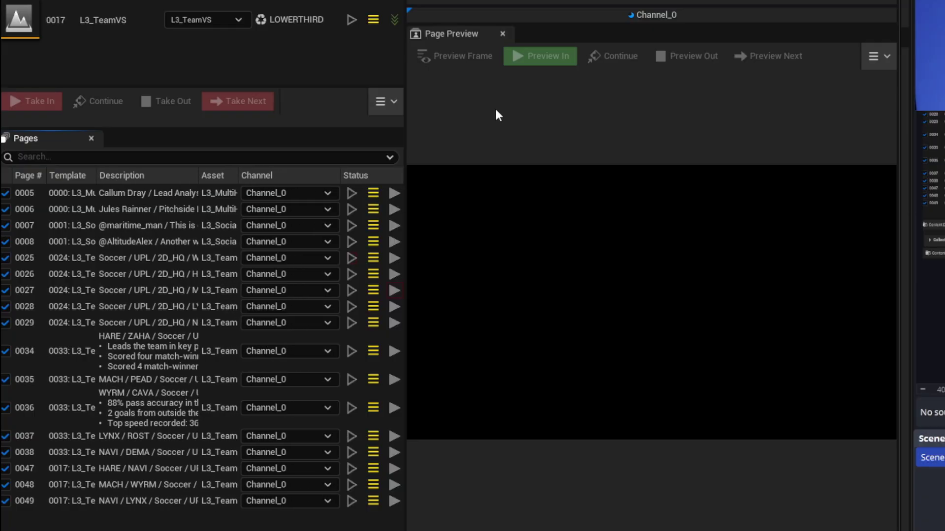
Step: Preview page 0025's WYRMS lower third, then advance the preview to The Daring Hares
click(89, 258)
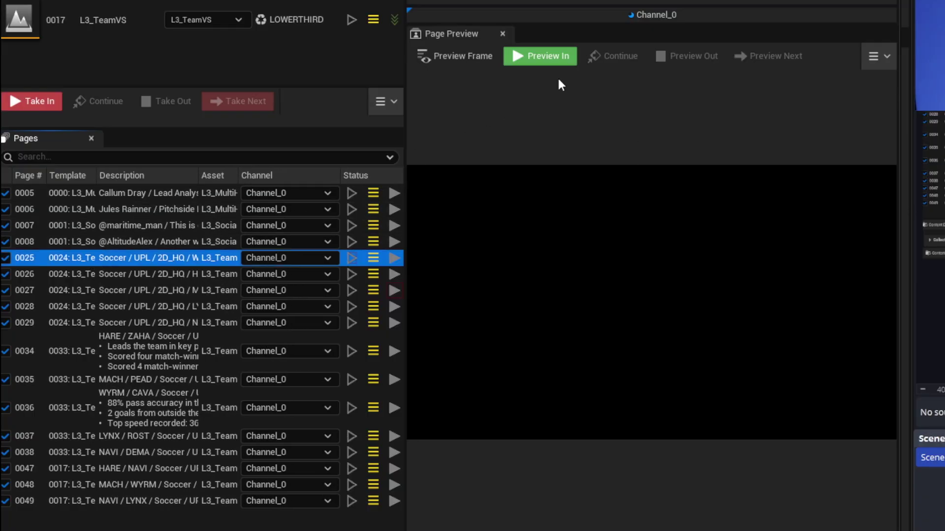
click(552, 63)
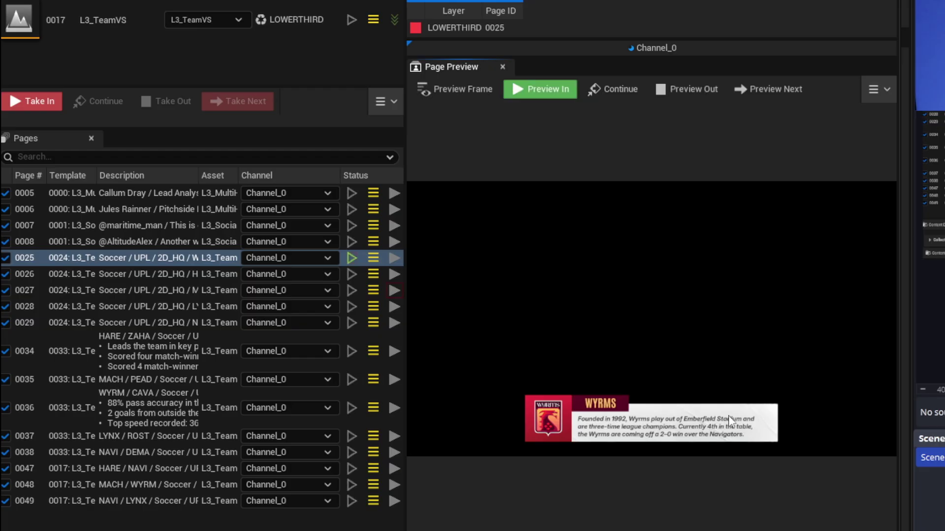
click(755, 89)
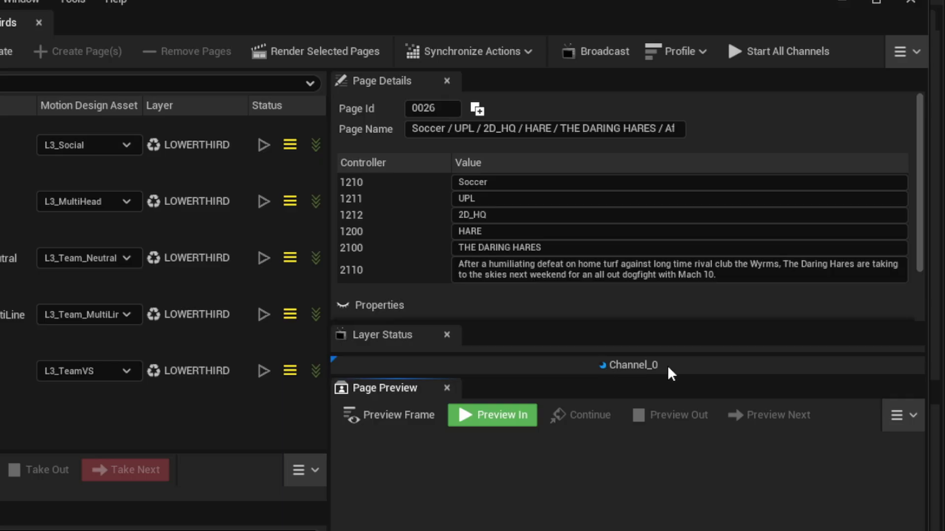
Step: Show Channel_0's Unreal Engine Output NDI settings (Fill & Key, 60 fps) in the Broadcast view
click(579, 54)
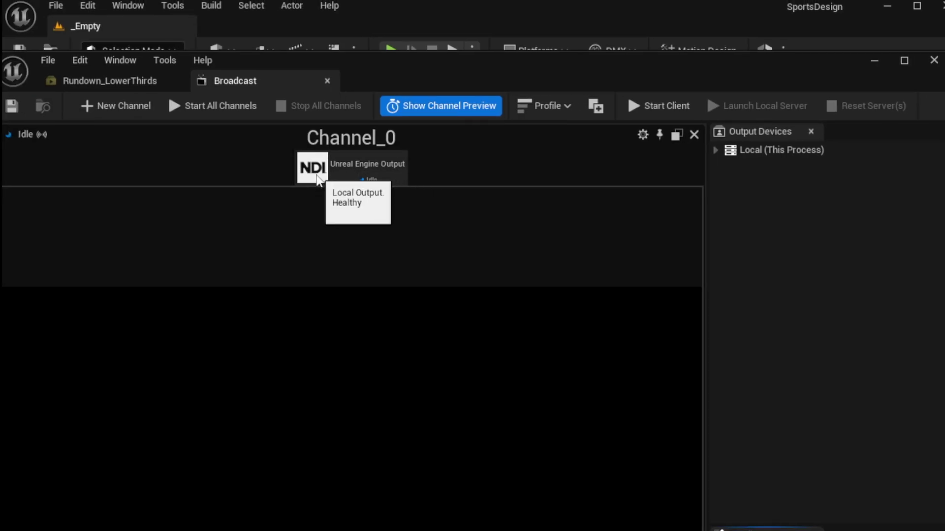
click(344, 175)
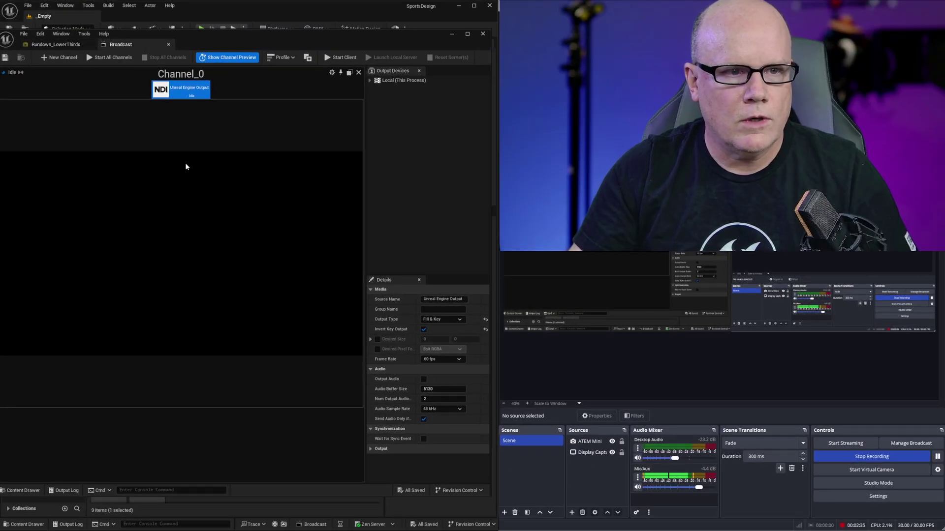
Step: Start all broadcast channels and preview page 0026, checking Channel_0's output
key(ctrl+Tab)
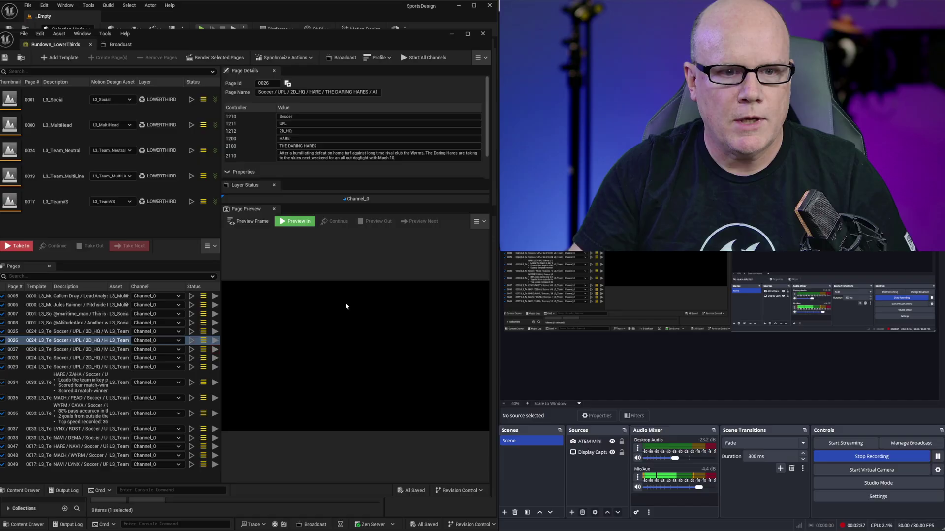
click(406, 59)
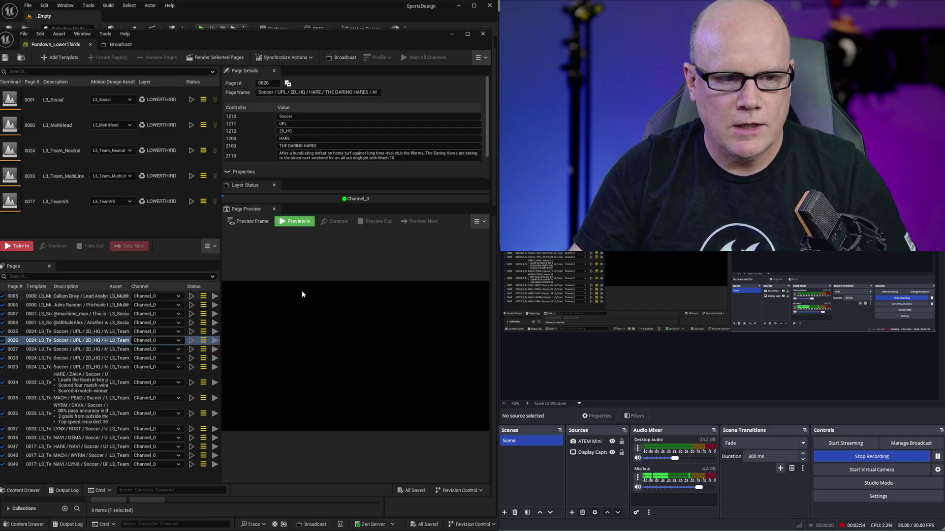
click(302, 223)
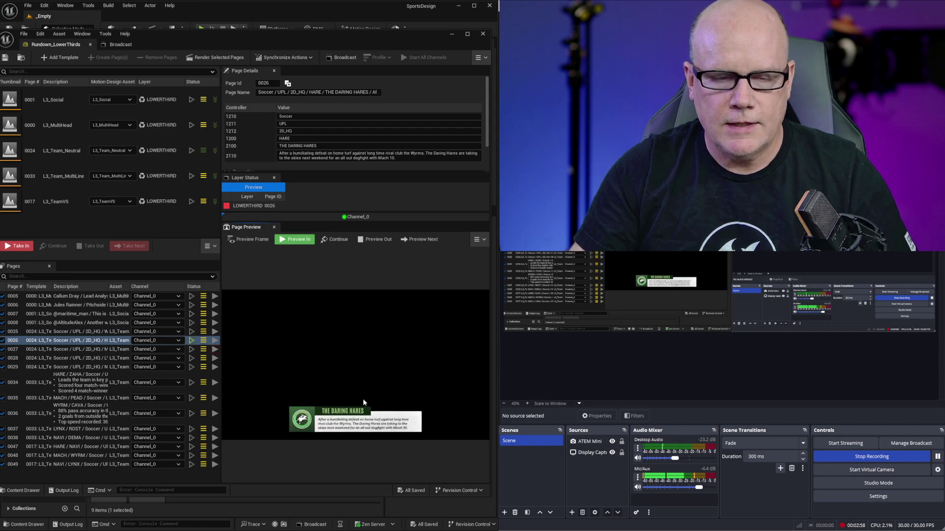
click(122, 45)
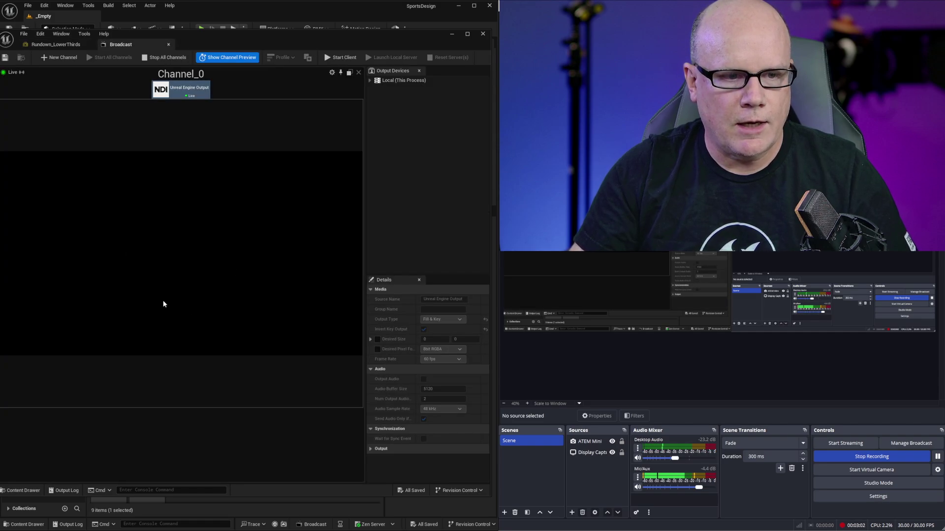
Step: Take page 0026, The Daring Hares, live on Channel_0 and confirm it on the output
click(56, 45)
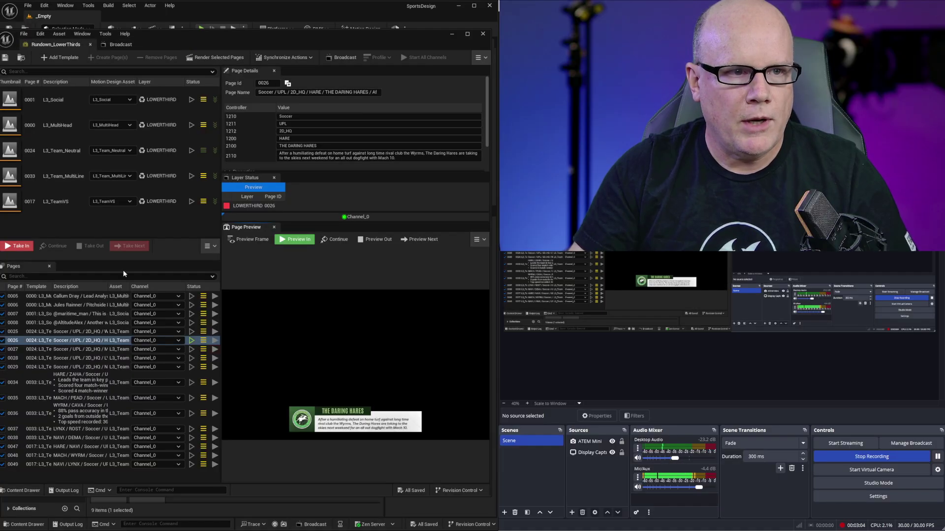
click(21, 246)
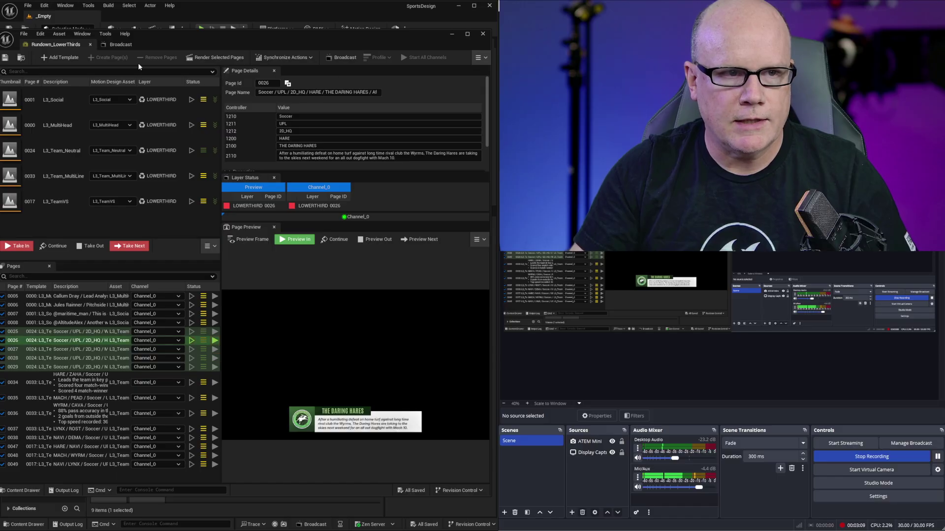
click(118, 44)
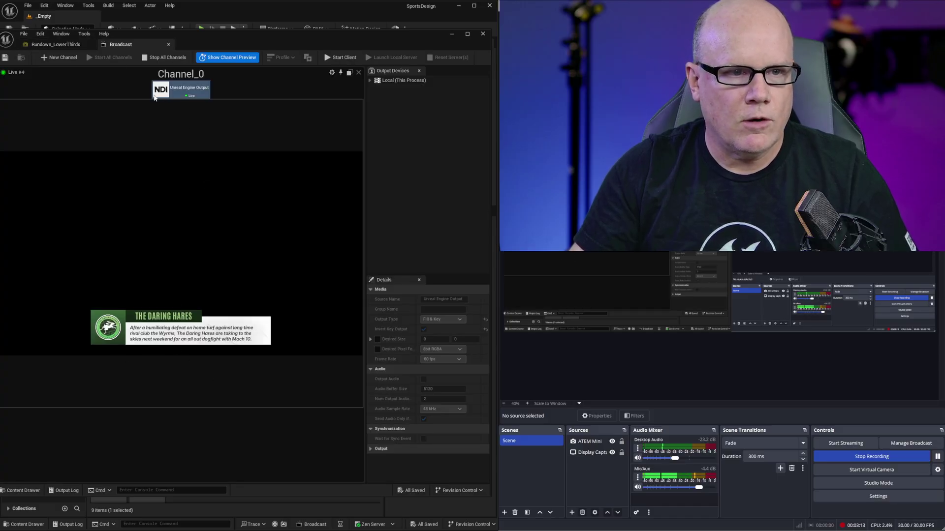
click(56, 45)
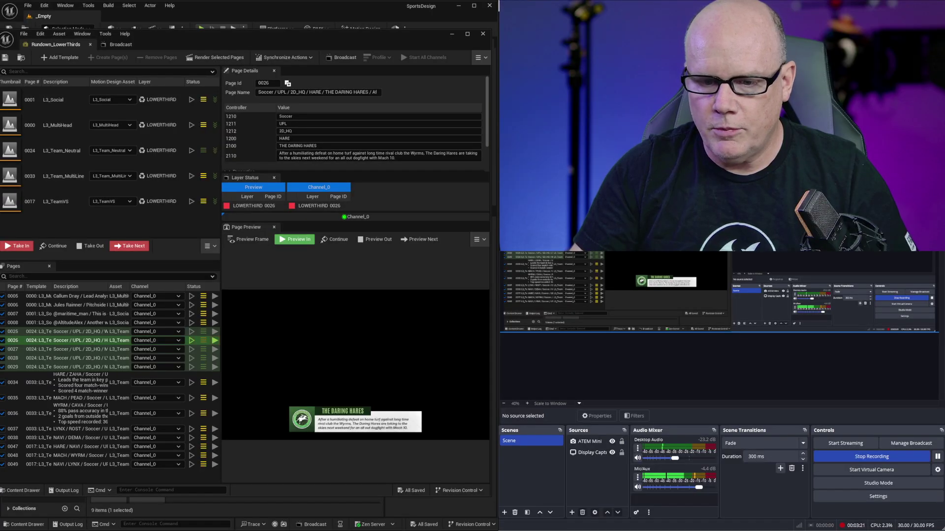
Step: Add an NDI Source named 'UESports' set to the Unreal Engine Output stream
click(573, 513)
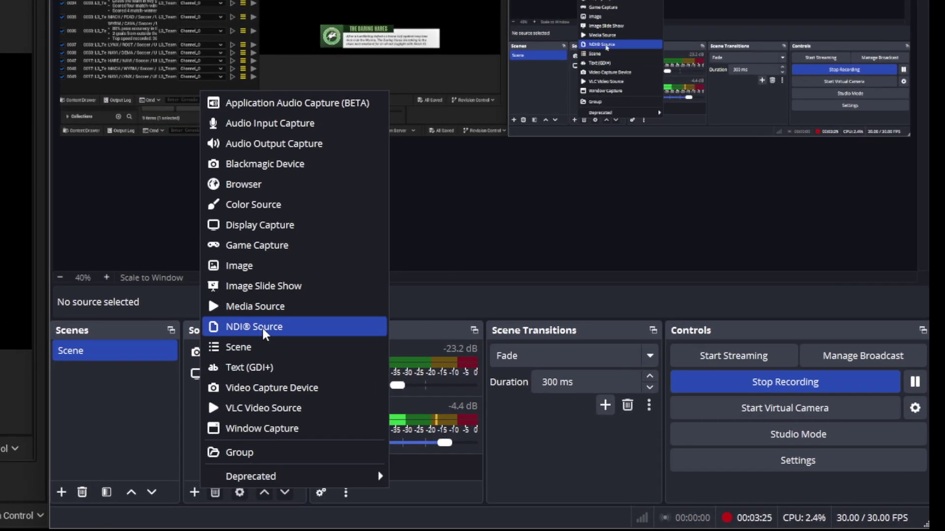
click(262, 328)
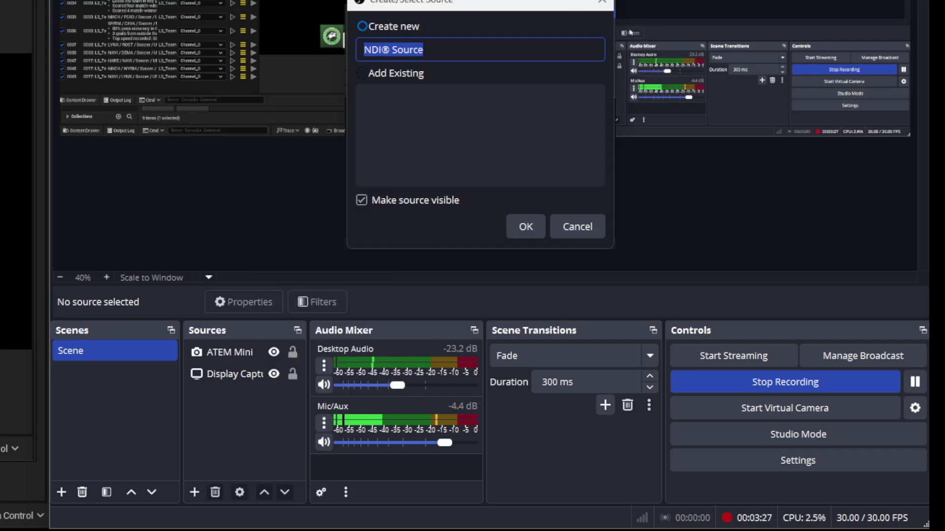
text(UESports)
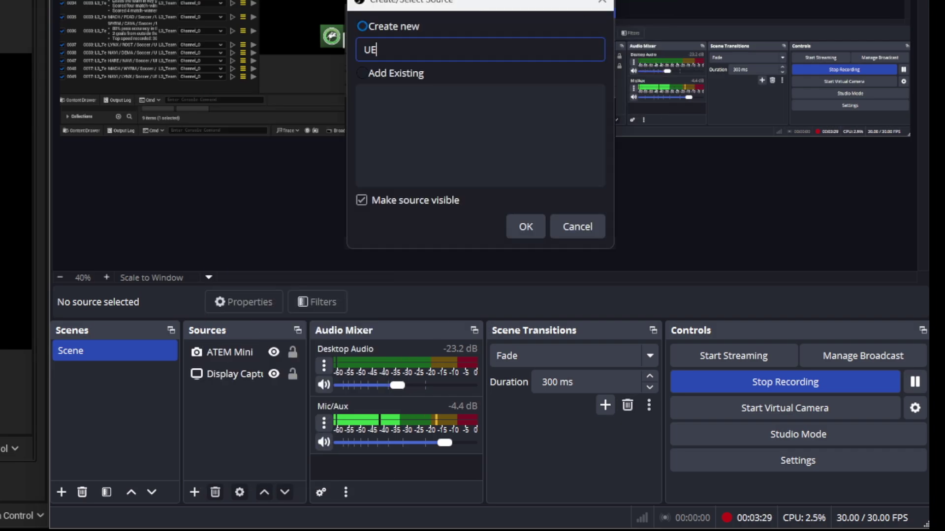
key(Return)
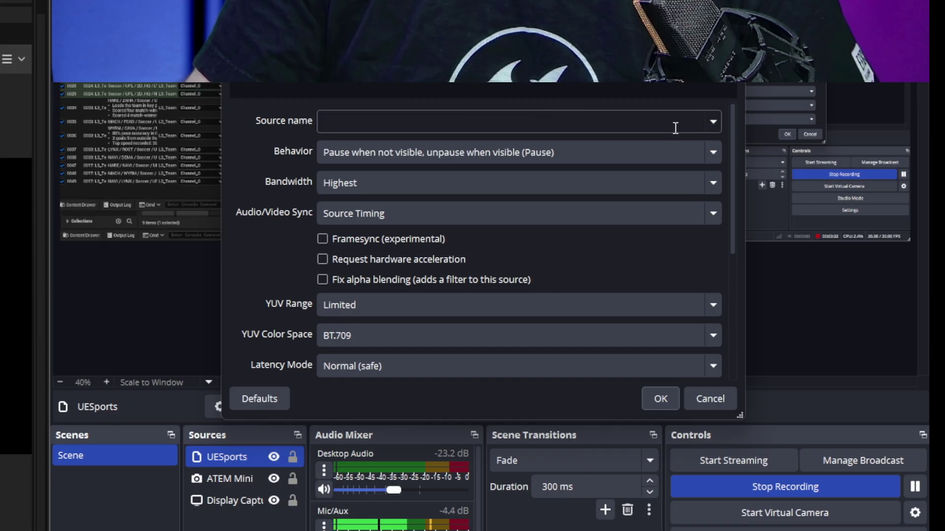
click(712, 122)
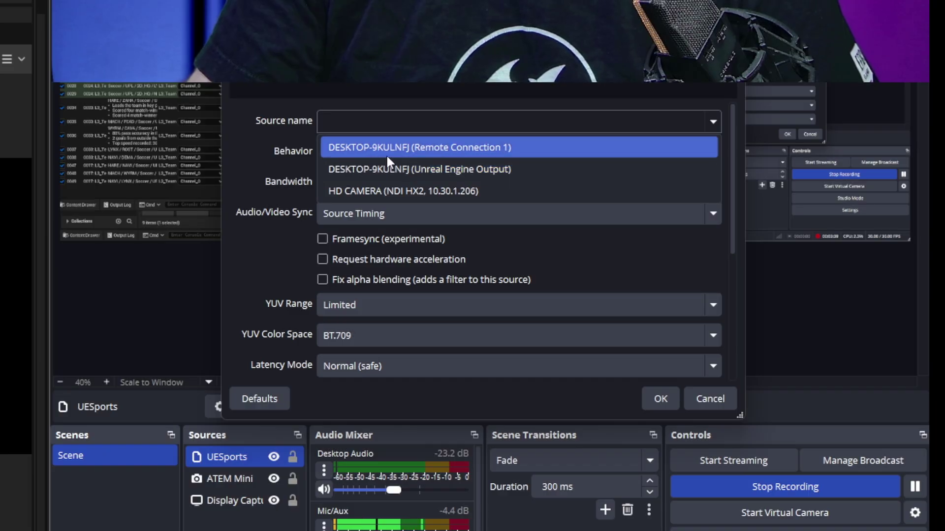
click(480, 169)
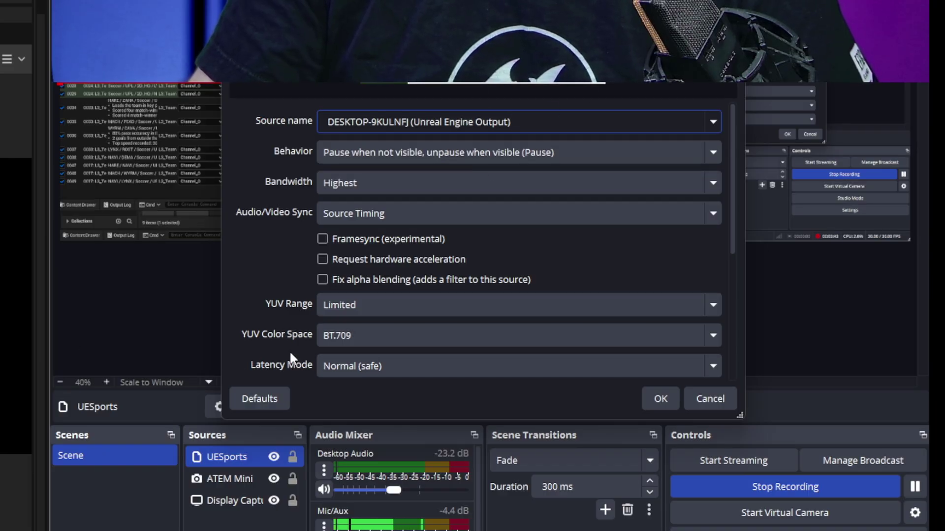
click(654, 394)
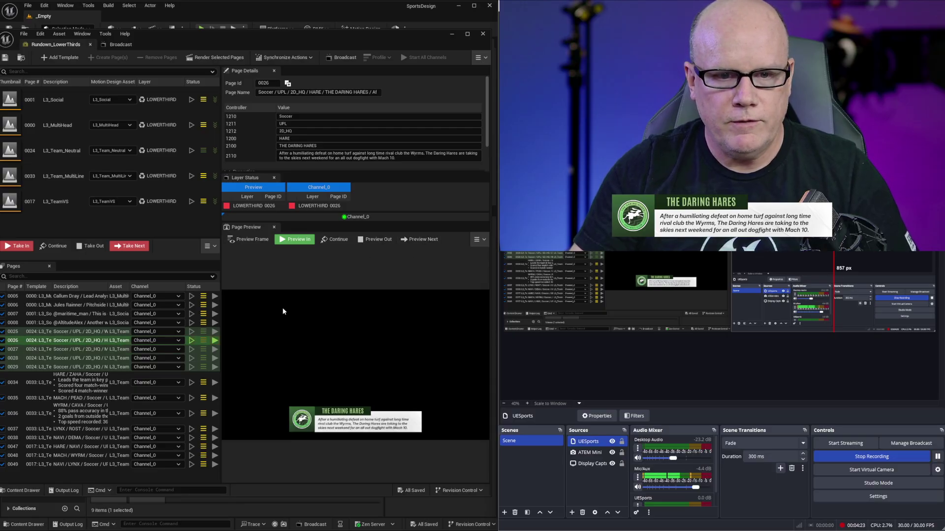
Step: Select page 0027 and take the MACH 10 lower third on air
click(419, 239)
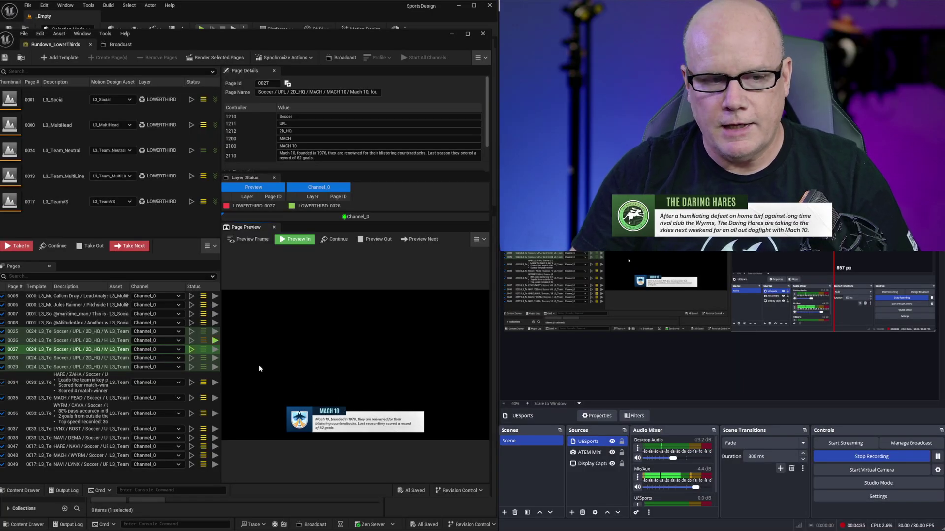
click(125, 246)
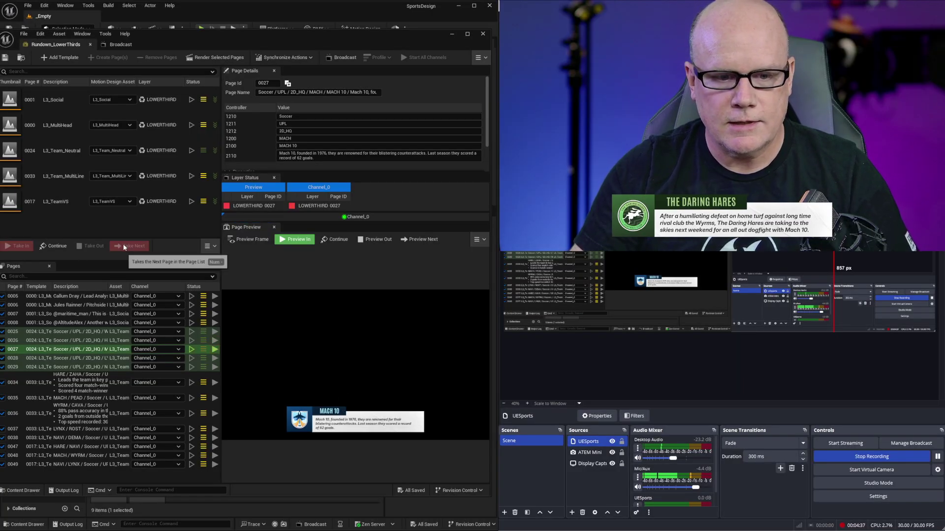